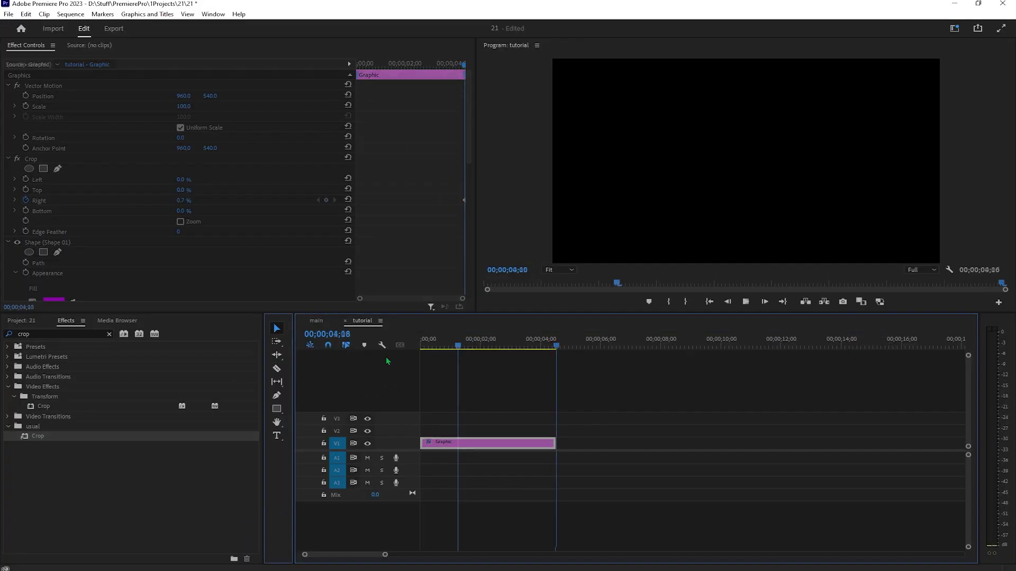
# Delete the existing Graphic clip from V1 in the tutorial sequence
pyautogui.press('Delete')
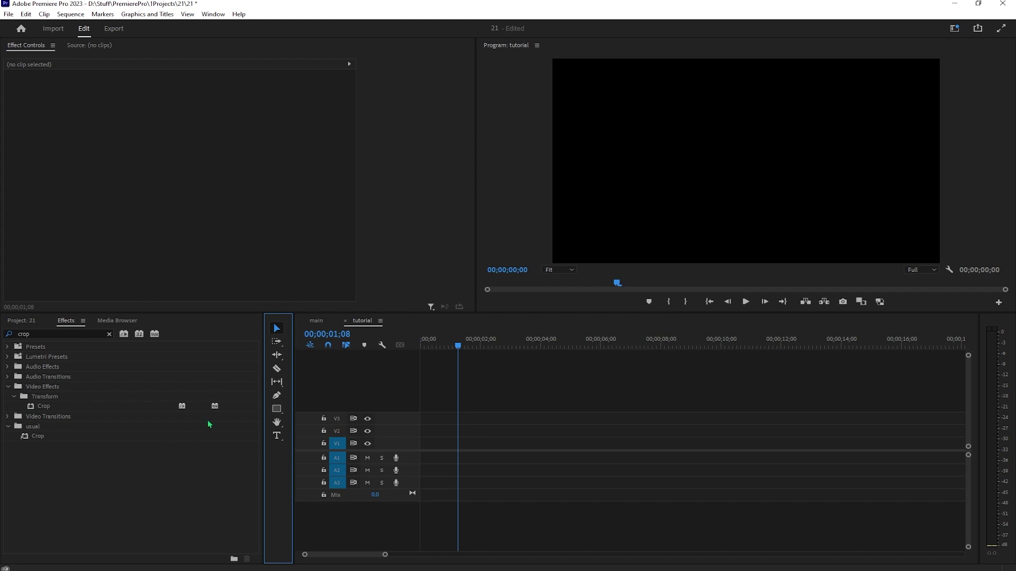
# Draw a wide, thin grey rectangle across the lower frame and expand its Shape 01 settings
pyautogui.click(278, 409)
pyautogui.moveTo(586, 229); pyautogui.dragTo(906, 241)
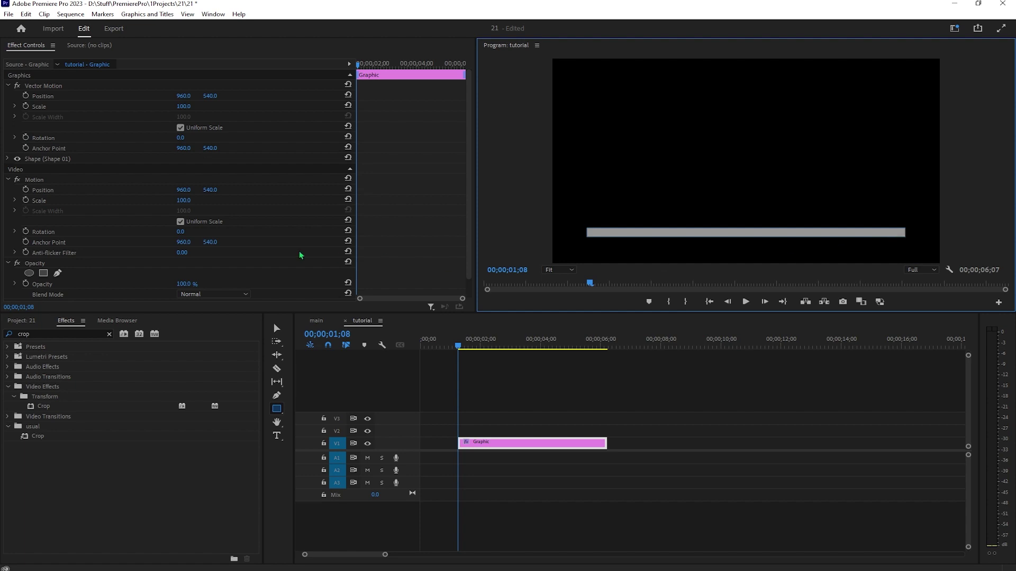
pyautogui.click(12, 159)
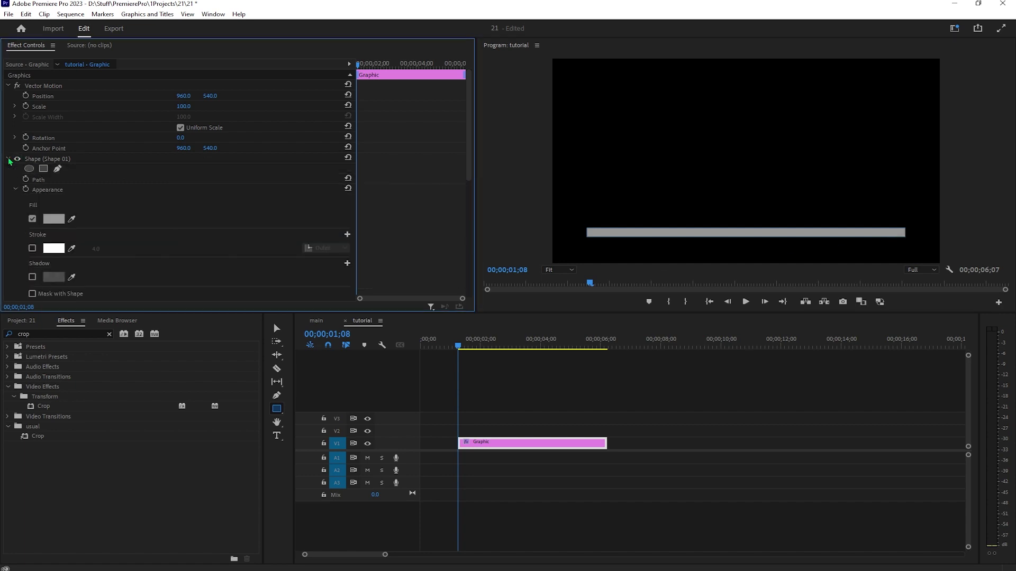
# Set the bar's Appearance fill to a bright violet purple in the Color Picker
pyautogui.click(53, 219)
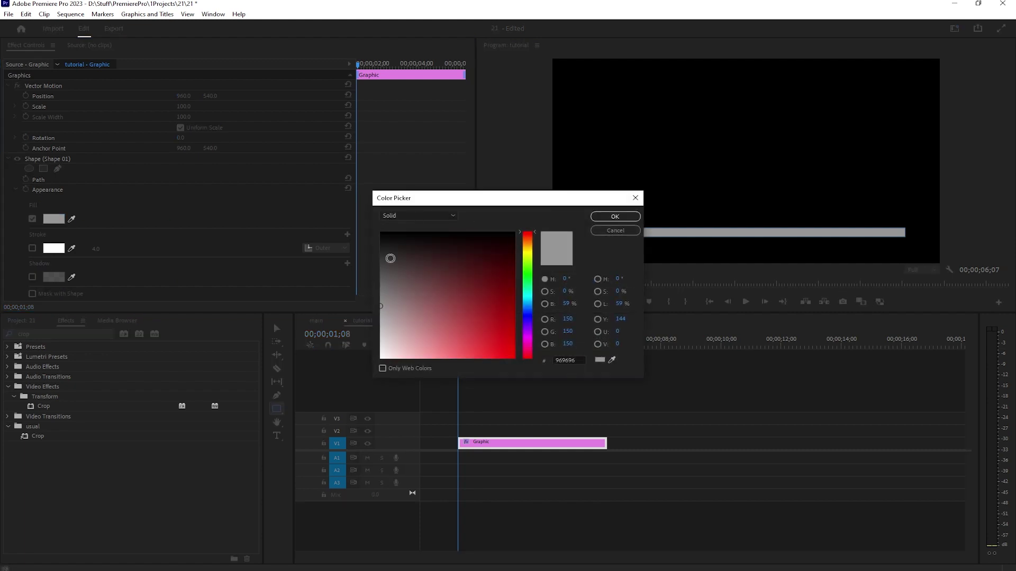
pyautogui.click(527, 262)
pyautogui.click(512, 235)
pyautogui.click(611, 216)
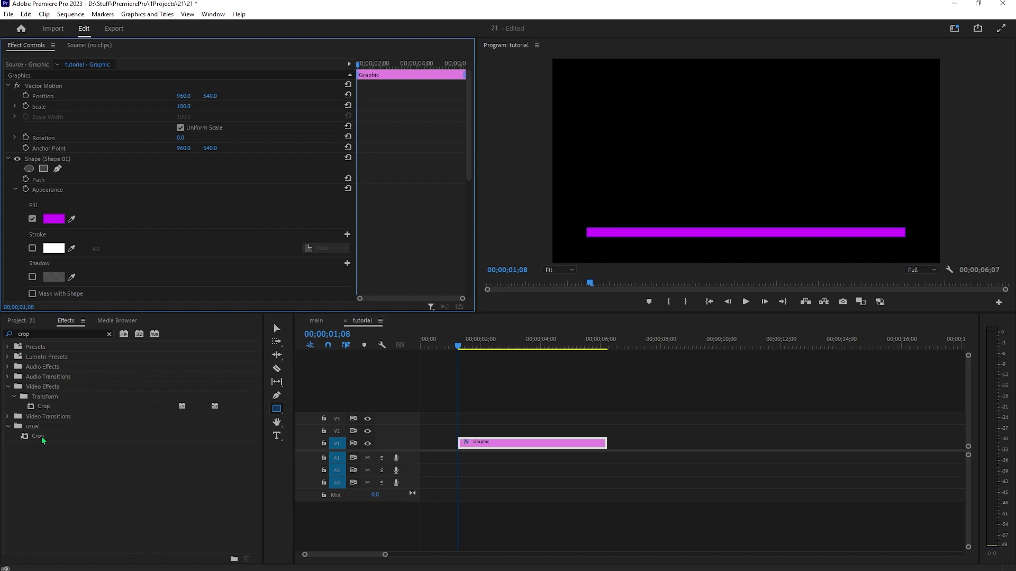
# Apply the Crop effect to the purple bar and set a starting Right crop keyframe at 0%
pyautogui.moveTo(42, 440)
pyautogui.mouseDown()
pyautogui.moveTo(473, 435)
pyautogui.moveTo(481, 445)
pyautogui.mouseUp()
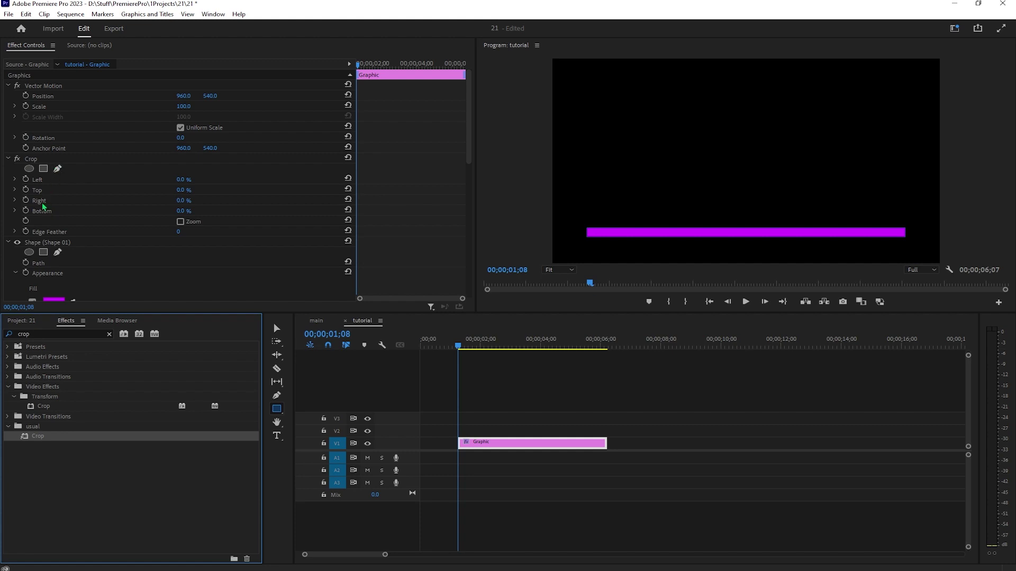
pyautogui.click(28, 203)
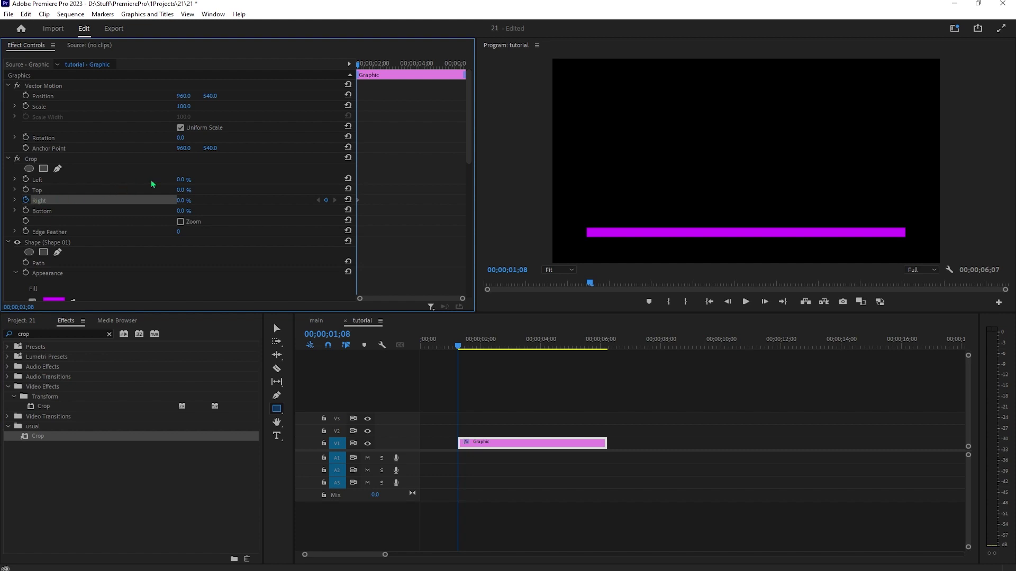
# Move the Right keyframe to the clip end, add a 100% Right keyframe, then preview playback
pyautogui.moveTo(356, 203); pyautogui.dragTo(483, 207)
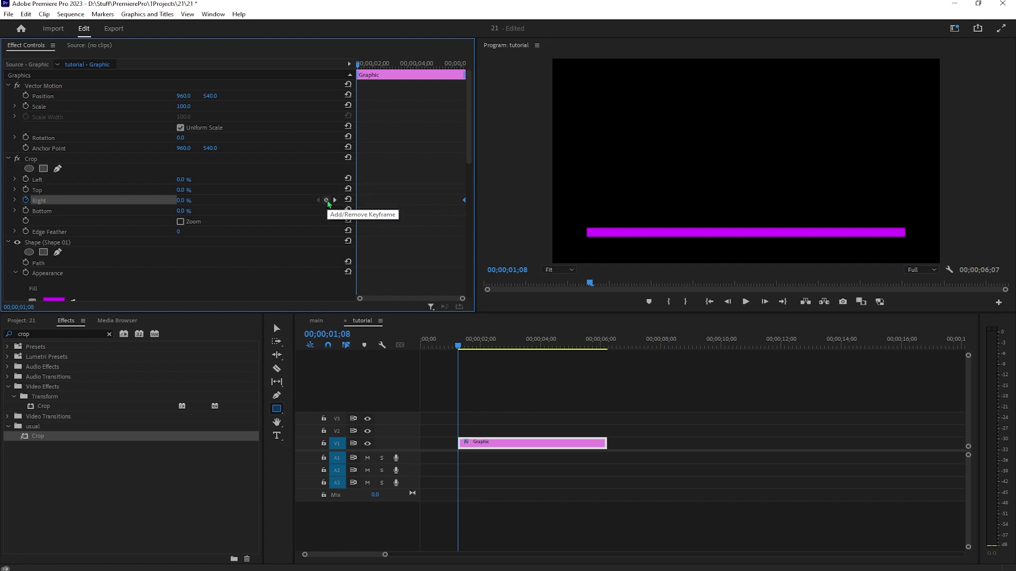
pyautogui.click(327, 202)
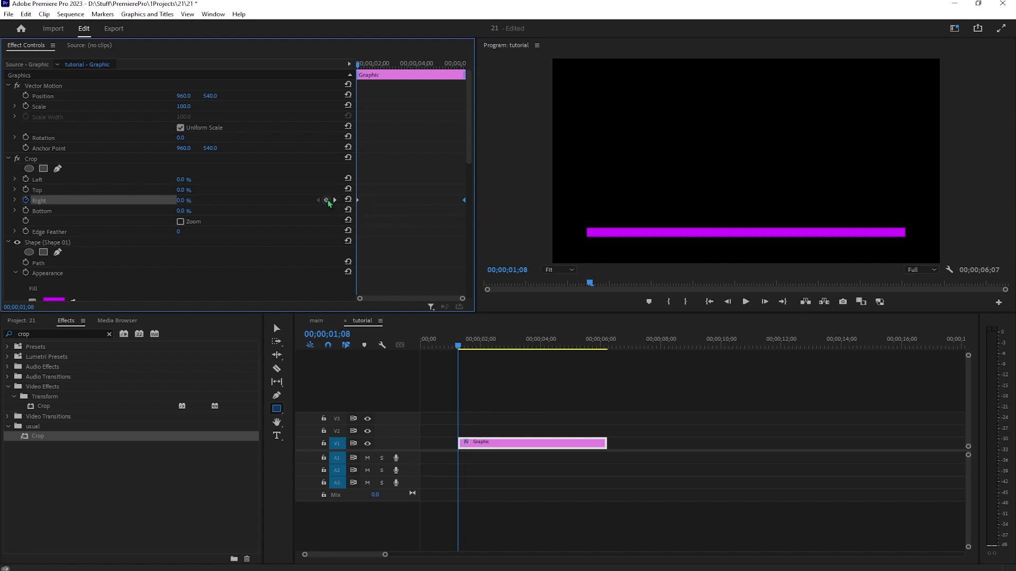
pyautogui.click(185, 200)
pyautogui.write('100')
pyautogui.press('Return')
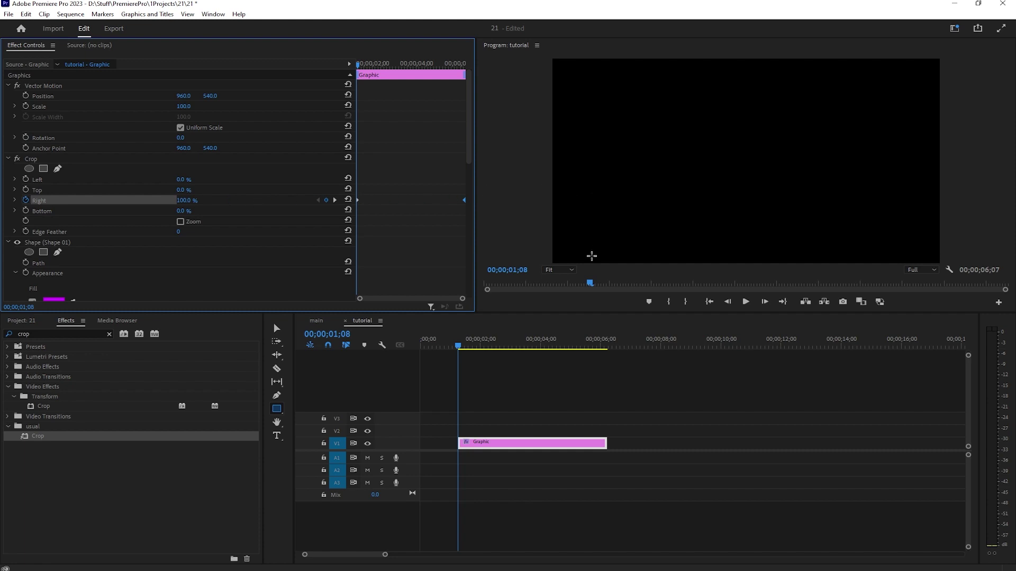
pyautogui.hotkey('ctrl', 'z')
pyautogui.press('space')
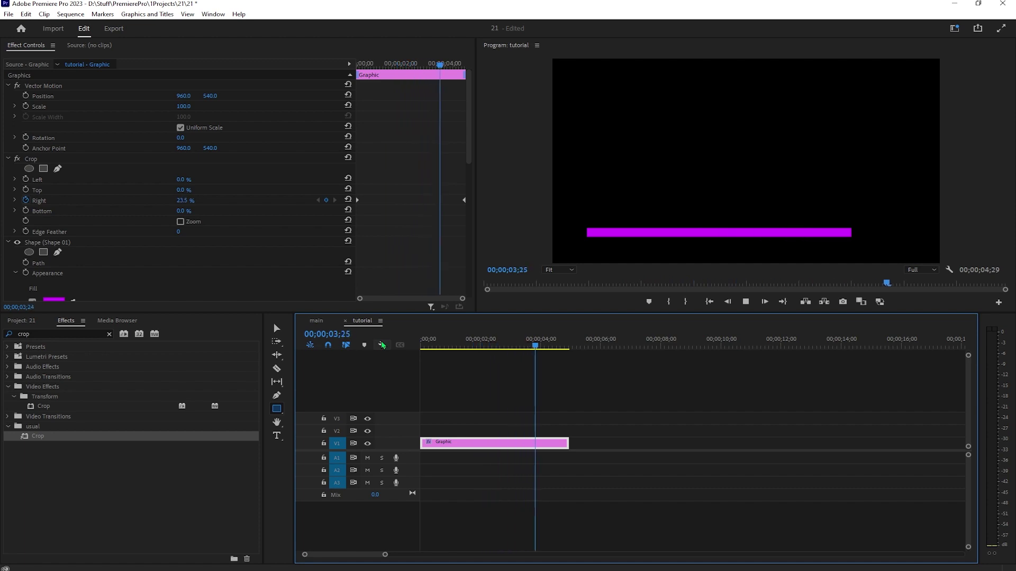
# Stop playback and return the playhead to the sequence start
pyautogui.click(419, 343)
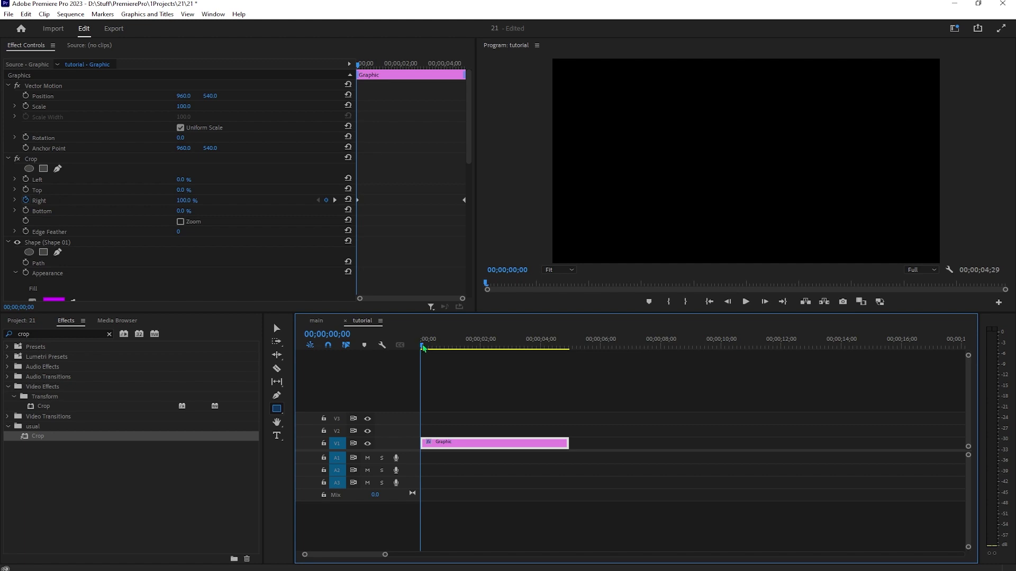
# Find the bar's first visible frame, trim the clip's empty start, and move it to zero
pyautogui.click(425, 347)
pyautogui.moveTo(425, 347); pyautogui.dragTo(438, 352)
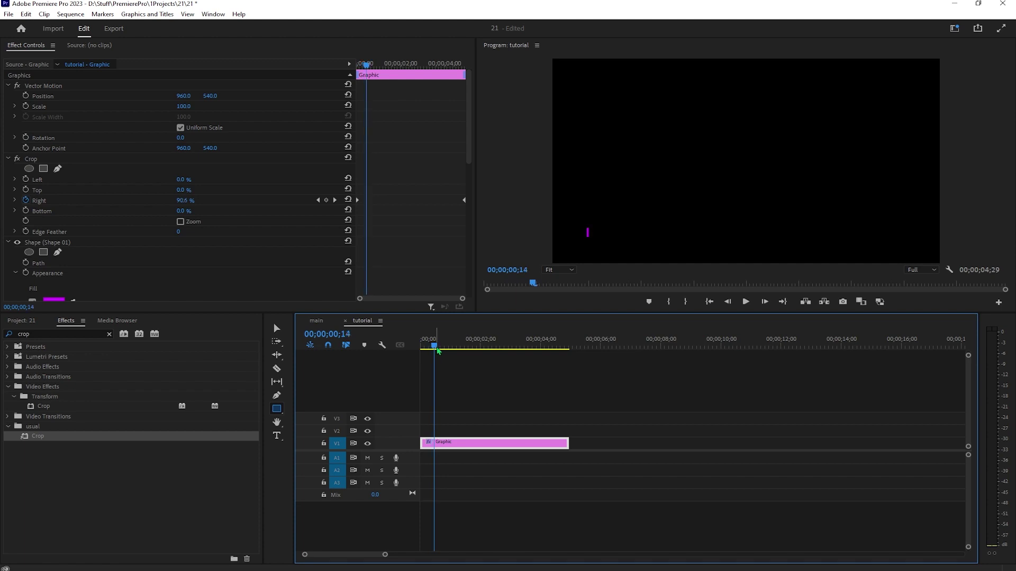
pyautogui.moveTo(438, 351); pyautogui.dragTo(437, 351)
pyautogui.press('v')
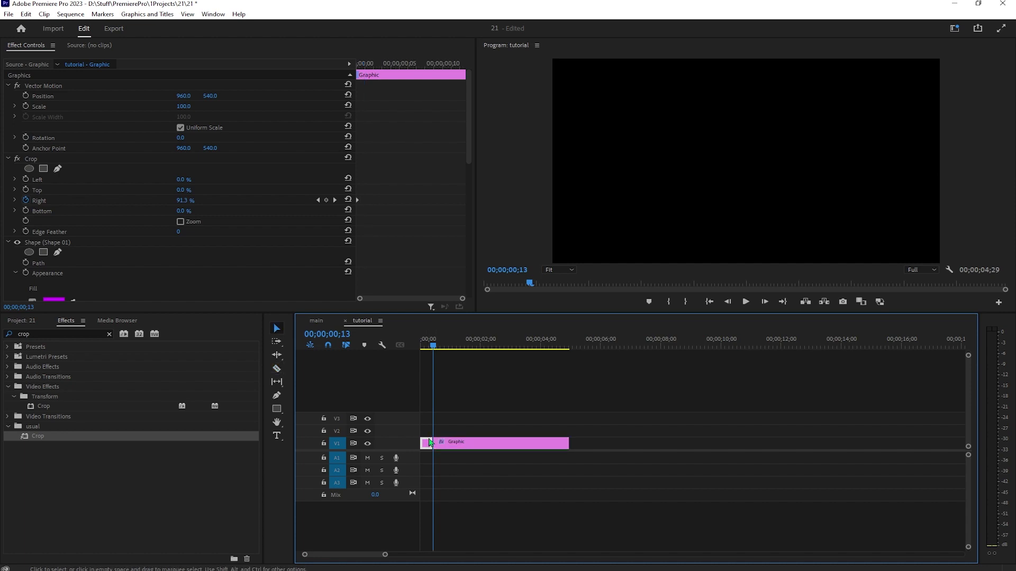
pyautogui.keyDown('shift'); pyautogui.click(426, 447); pyautogui.keyUp('shift')
pyautogui.moveTo(426, 447); pyautogui.dragTo(425, 442)
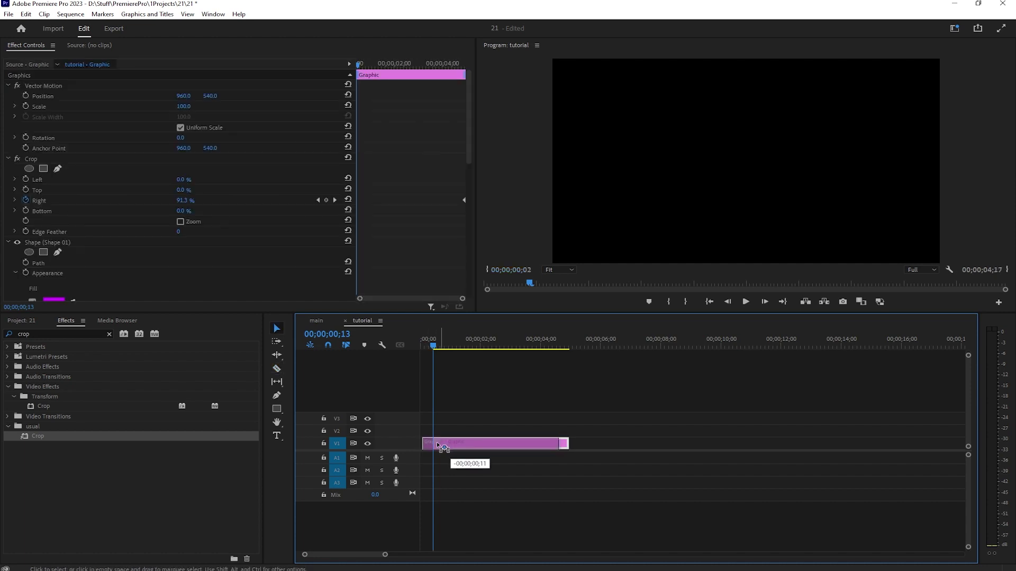
pyautogui.press('Home')
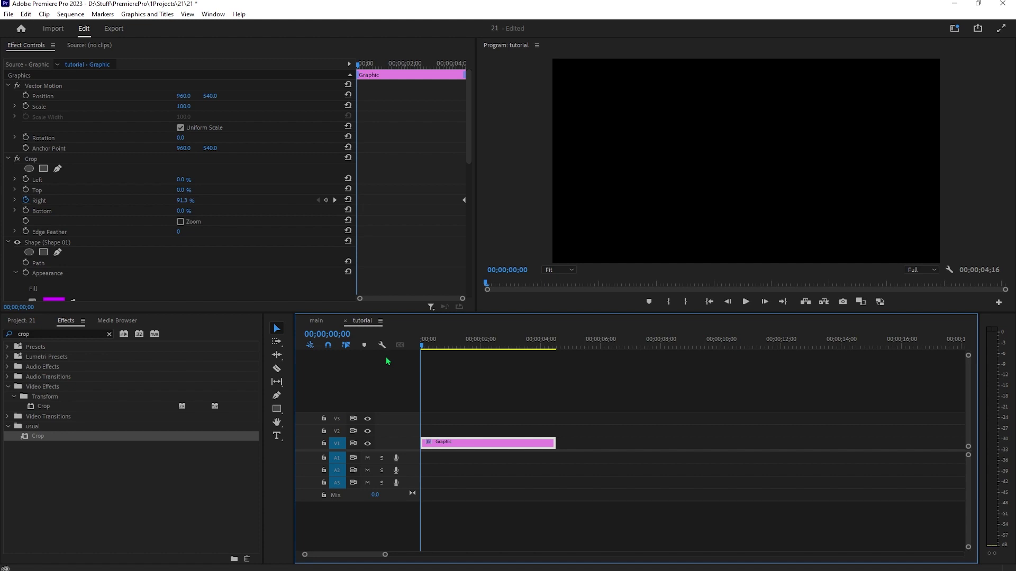